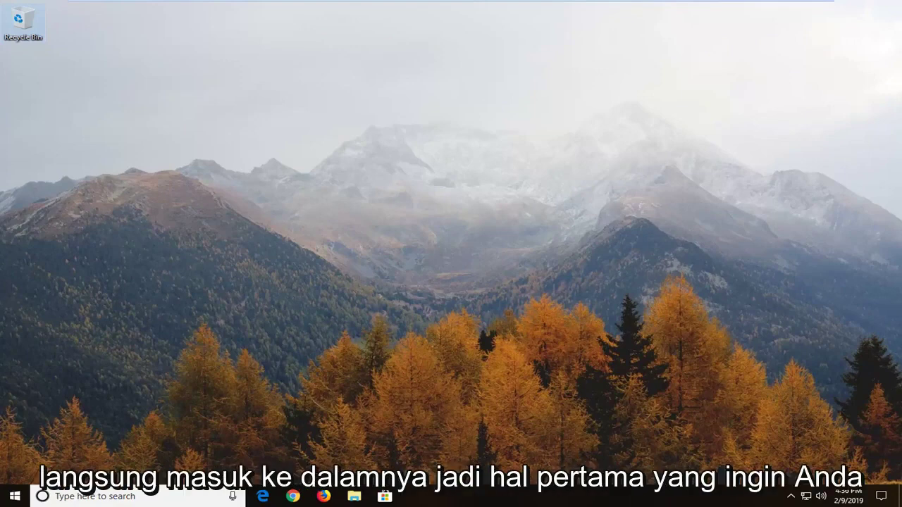
Search the Start menu for 'troubleshoot' and open the Troubleshoot settings page.
click(14, 496)
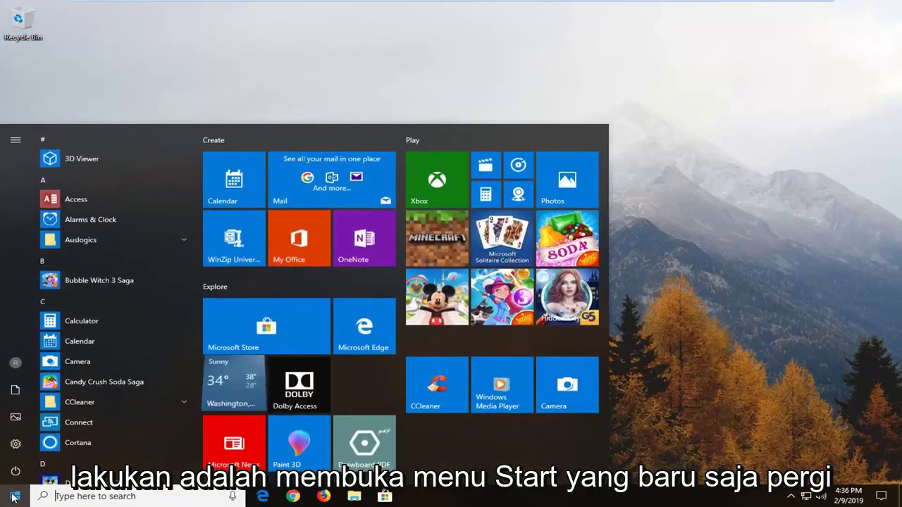
text(tr)
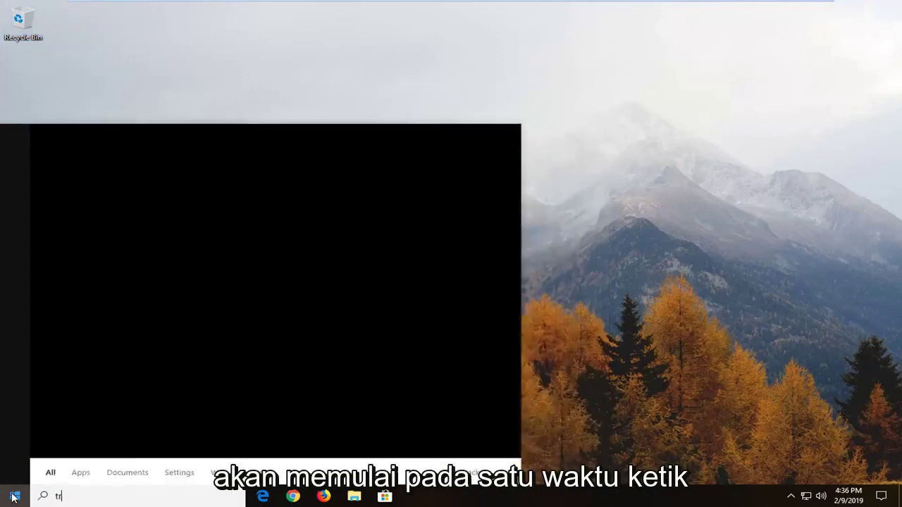
text(oubleshoot)
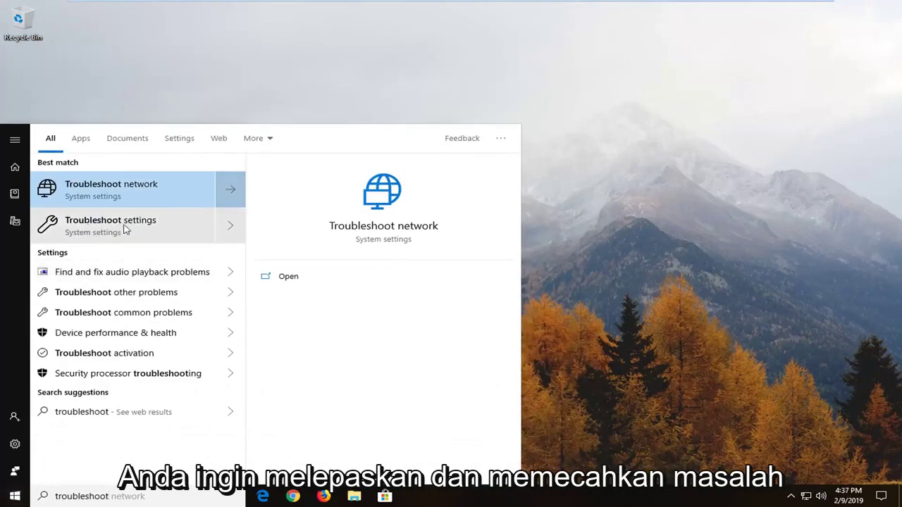
click(240, 218)
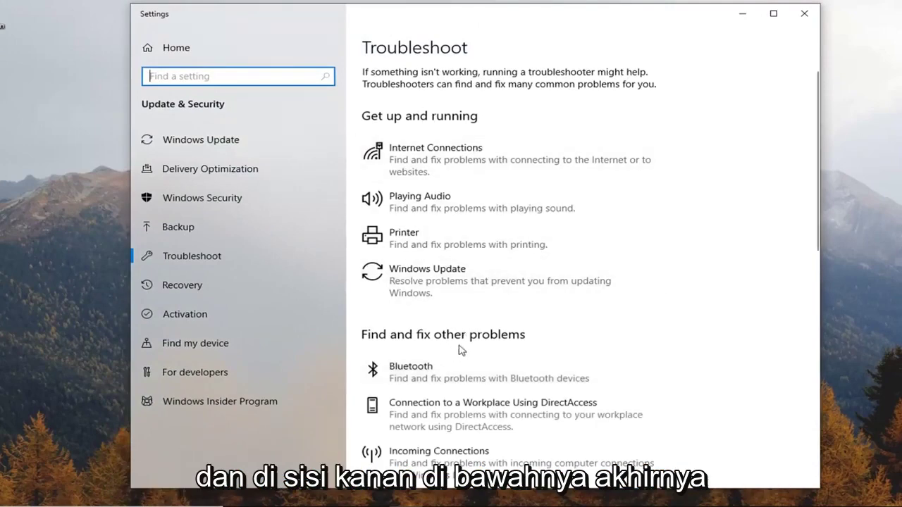
Expand the Windows Store Apps entry further down the Troubleshoot page.
scroll(465, 342, down, 5)
scroll(472, 331, down, 3)
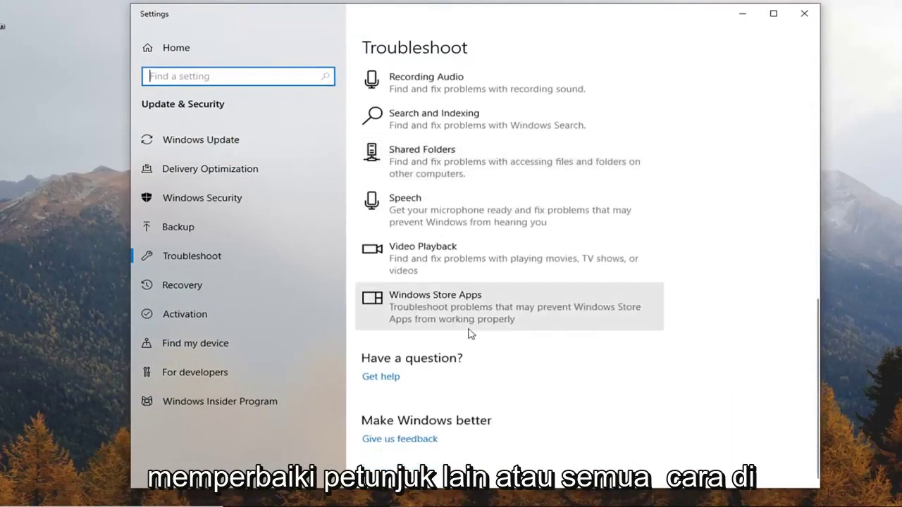
click(431, 321)
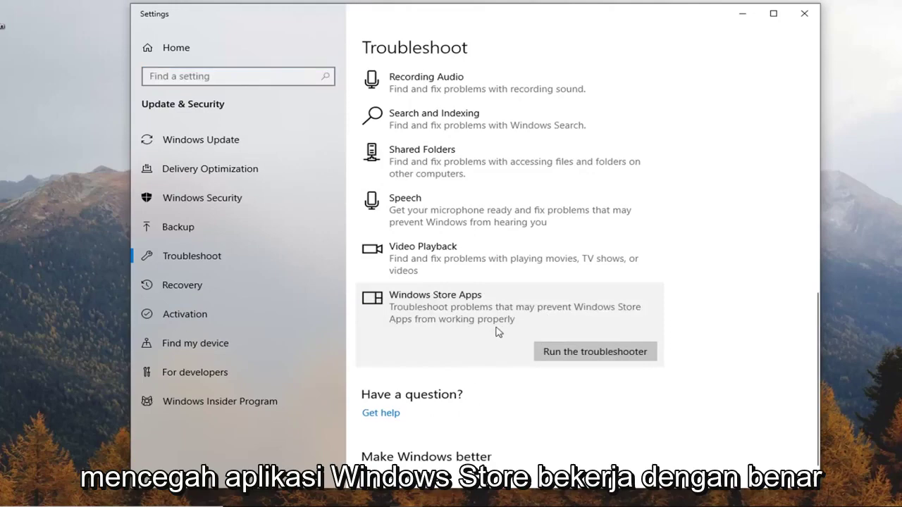
Run the Windows Store Apps troubleshooter until it suggests a Microsoft account sign-in.
click(571, 354)
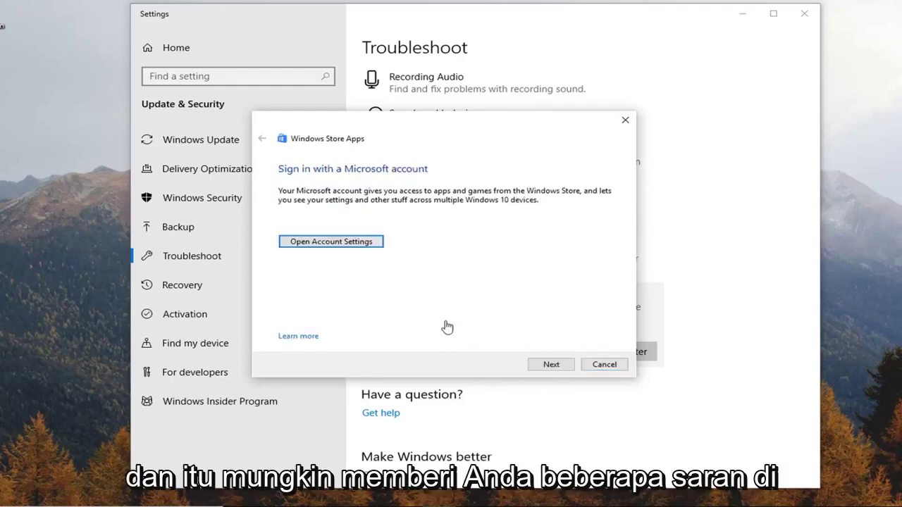
Skip the sign-in and restart notices and close the finished Windows Store Apps troubleshooter.
click(551, 367)
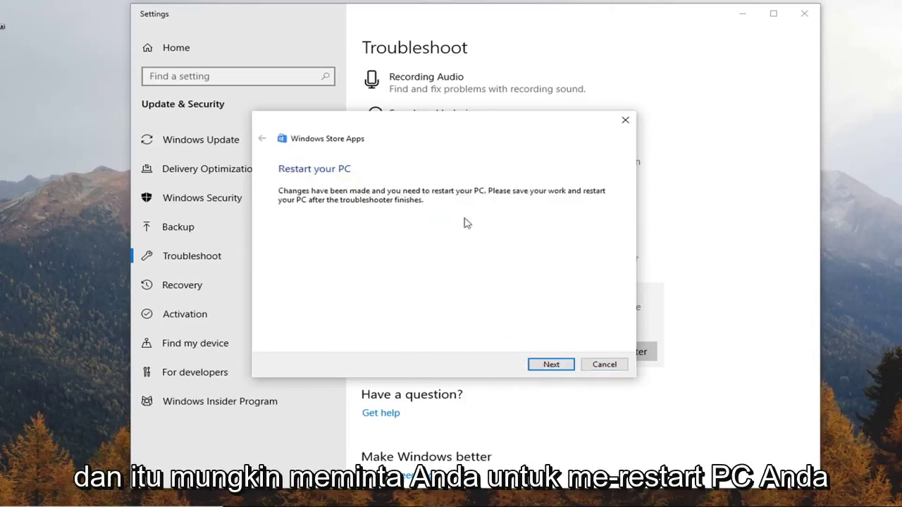
click(560, 365)
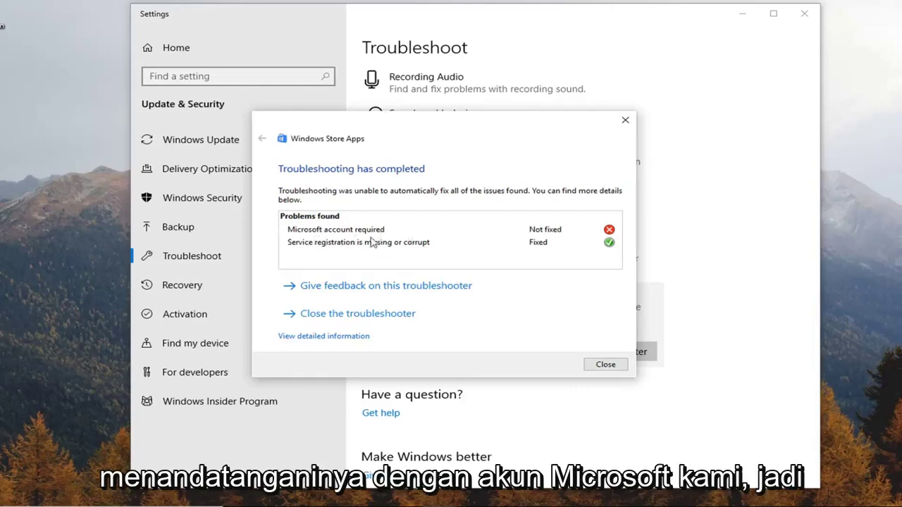
click(603, 367)
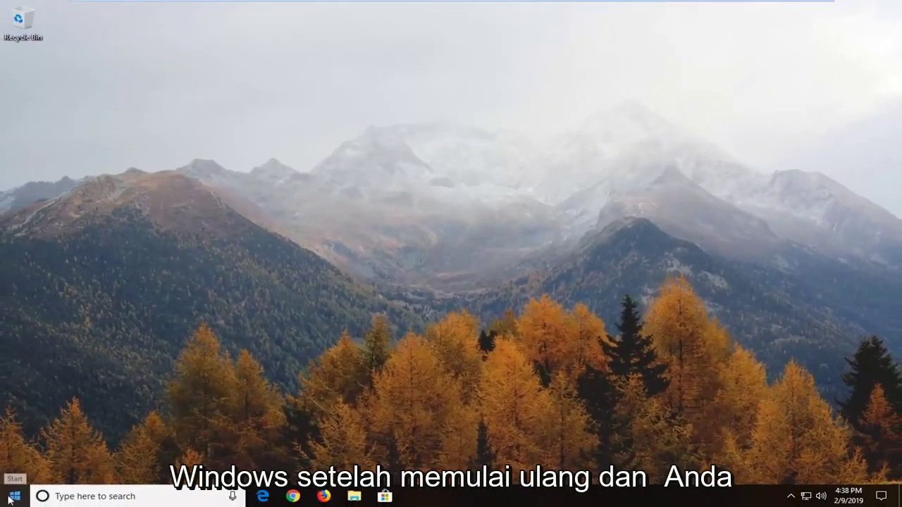
Search the Start menu for 'wsreset' and bring up the result's launch options.
click(9, 500)
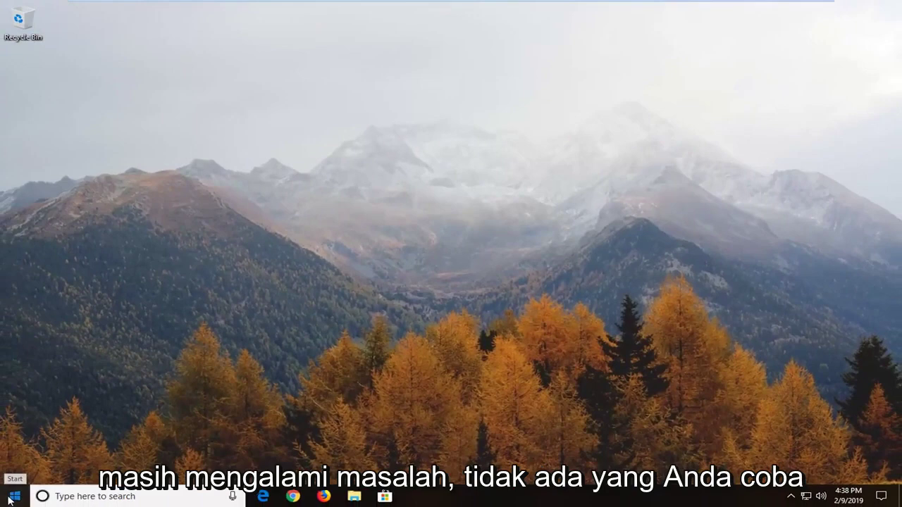
text(w)
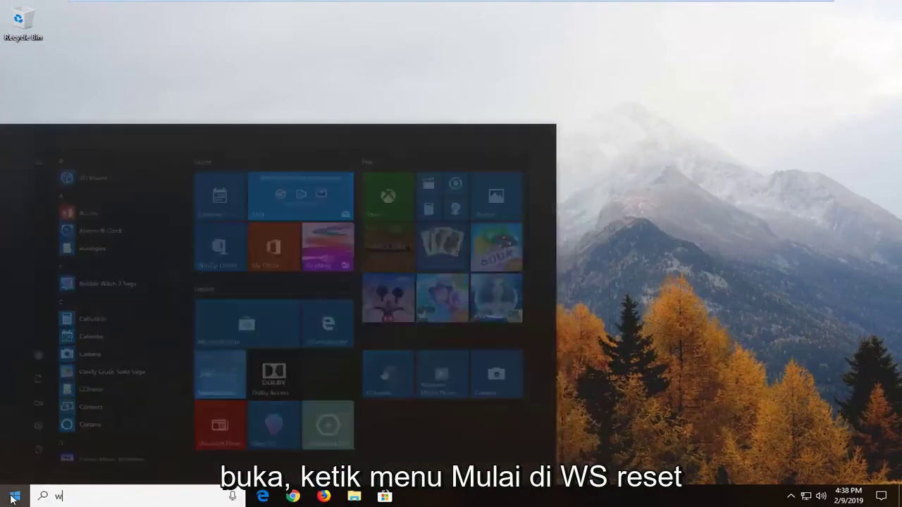
text(sreset)
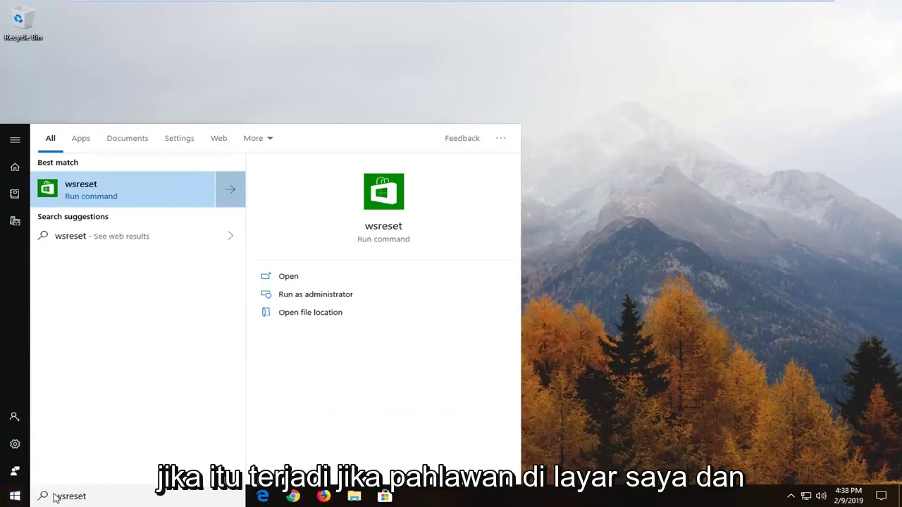
right_click(83, 190)
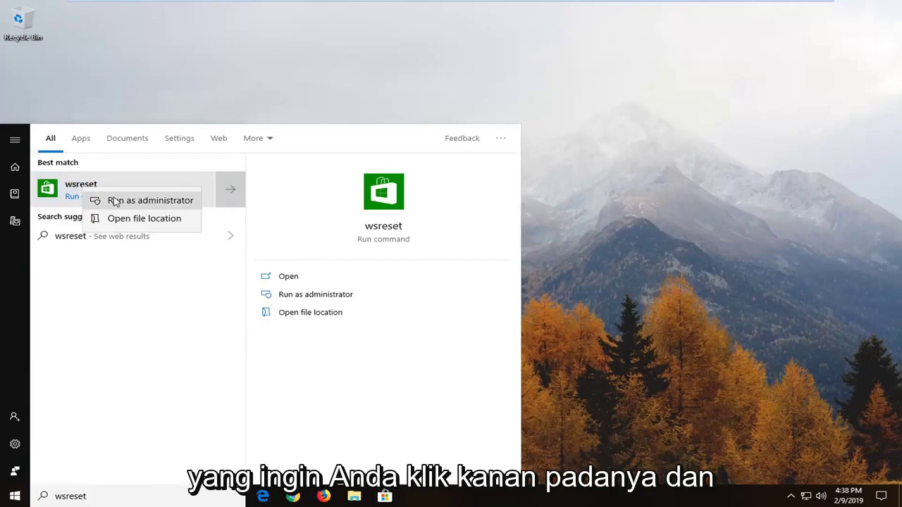
Run wsreset as administrator, then close the reopened Microsoft Store.
click(152, 203)
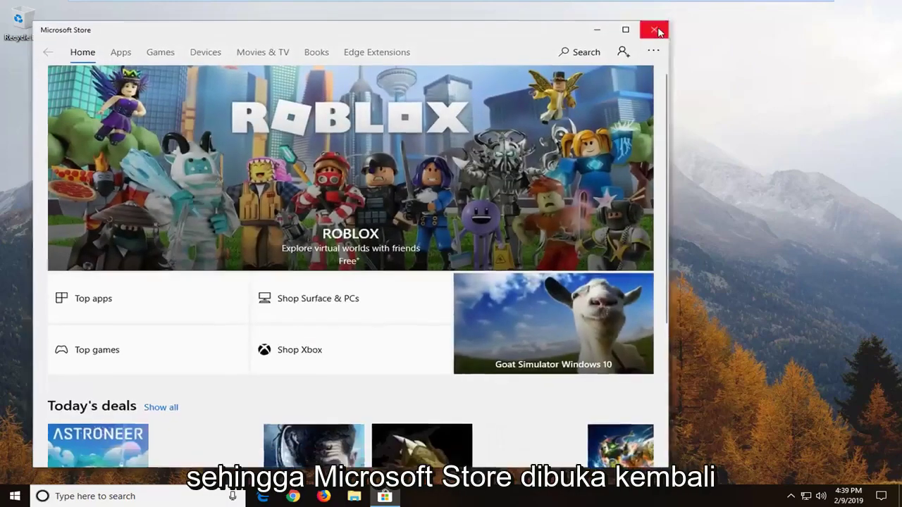
click(657, 29)
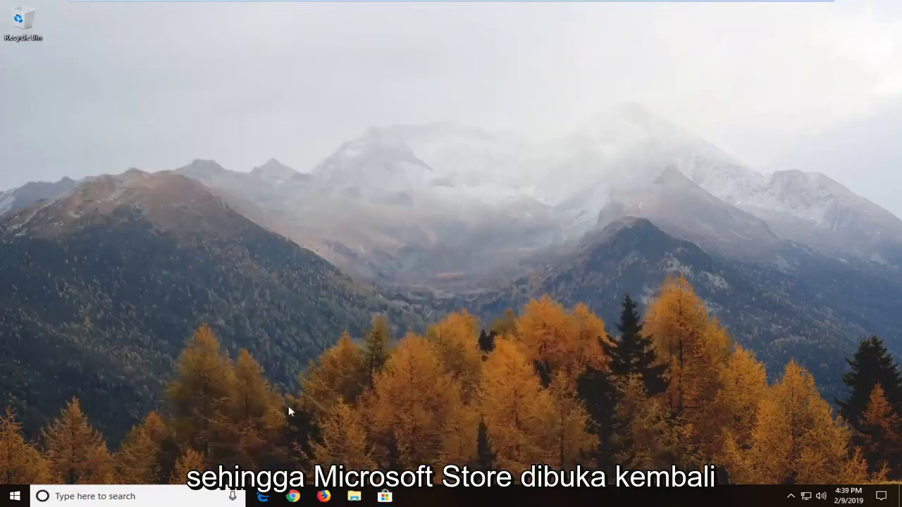